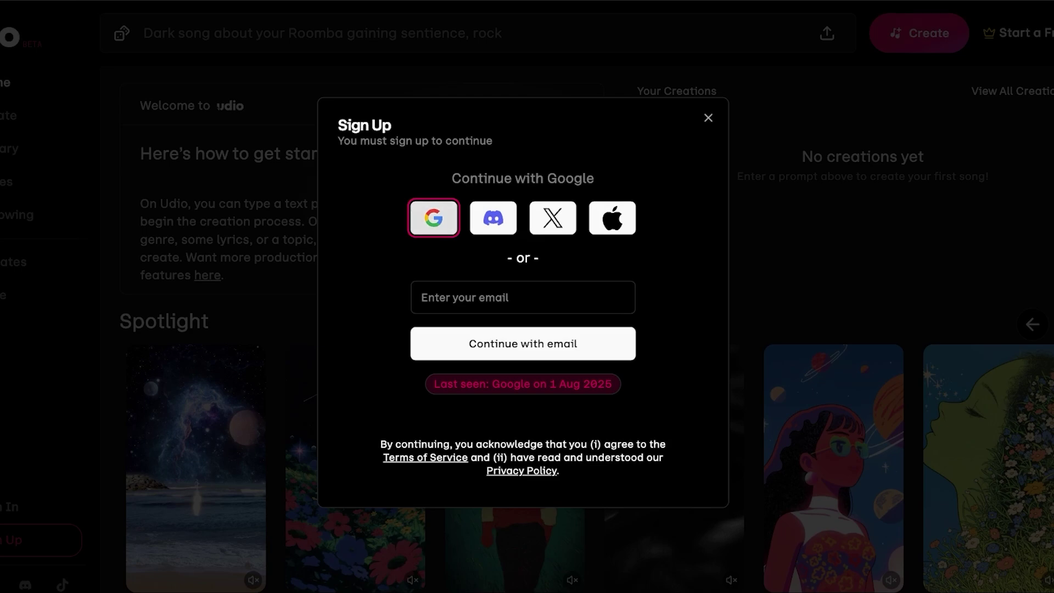
- Sign up for Udio with Google, choosing the first account in the account chooser
left_click(434, 218)
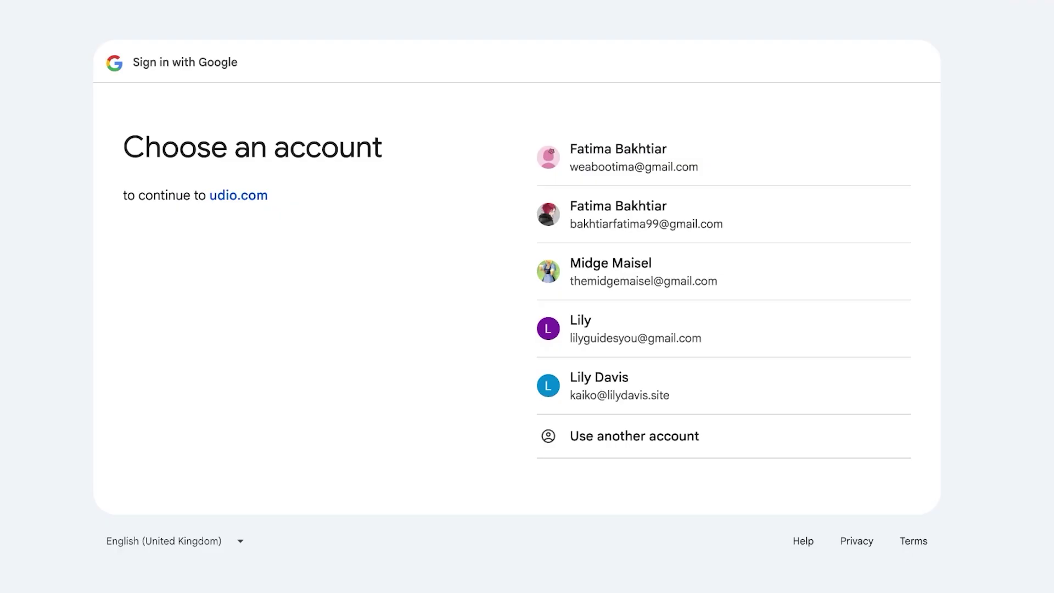
left_click(617, 157)
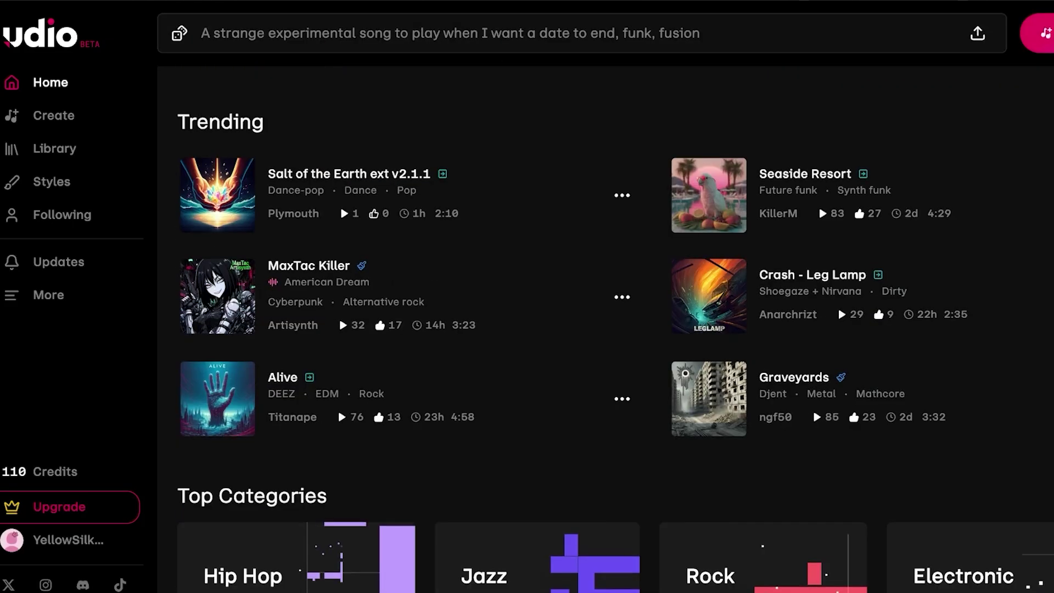
- Scroll through the home page's Trending songs and Top Categories sections
scroll(603, 329, "down", 8)
scroll(603, 329, "up", 4)
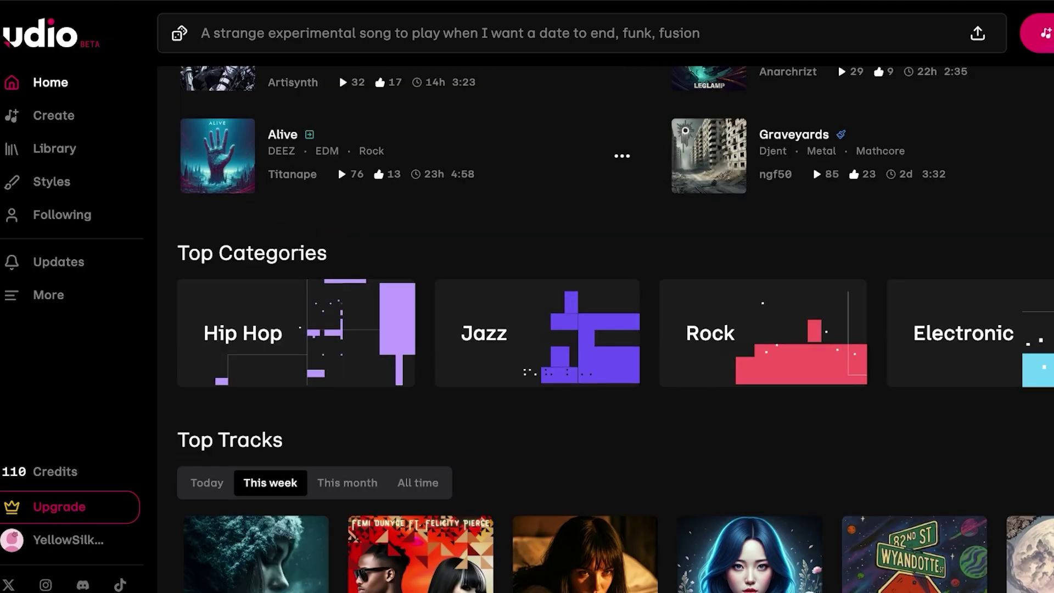
scroll(603, 330, "up", 3)
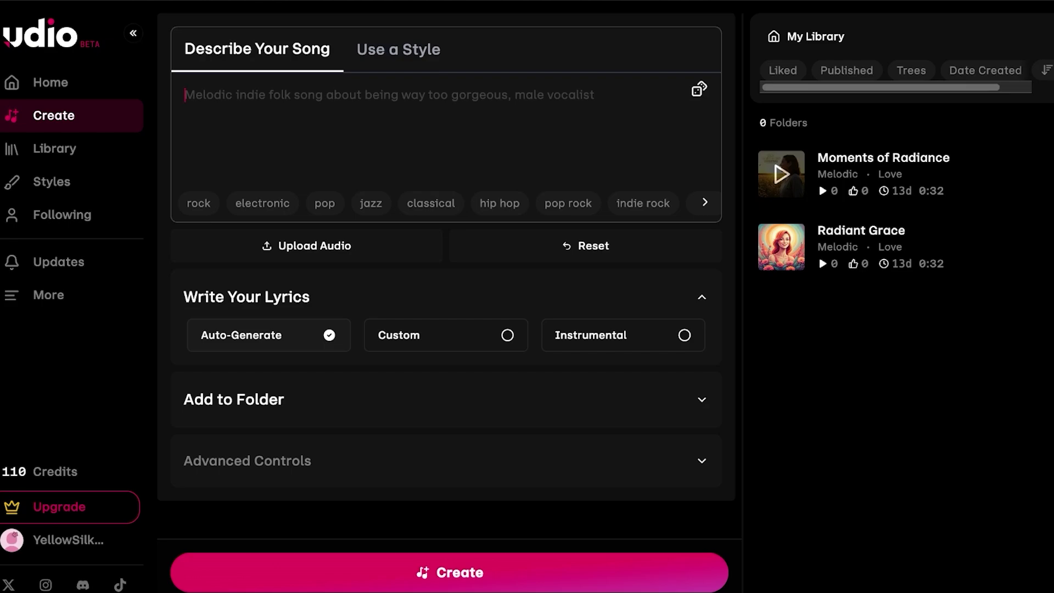
- Switch to the Use a Style tab, then back to Describe Your Song
left_click(399, 49)
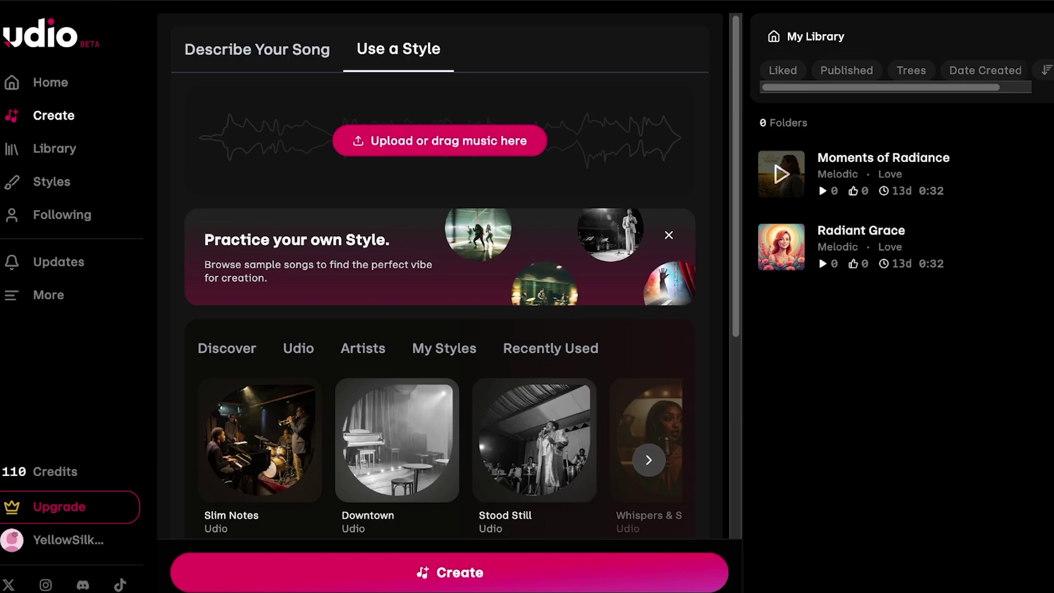
left_click(257, 49)
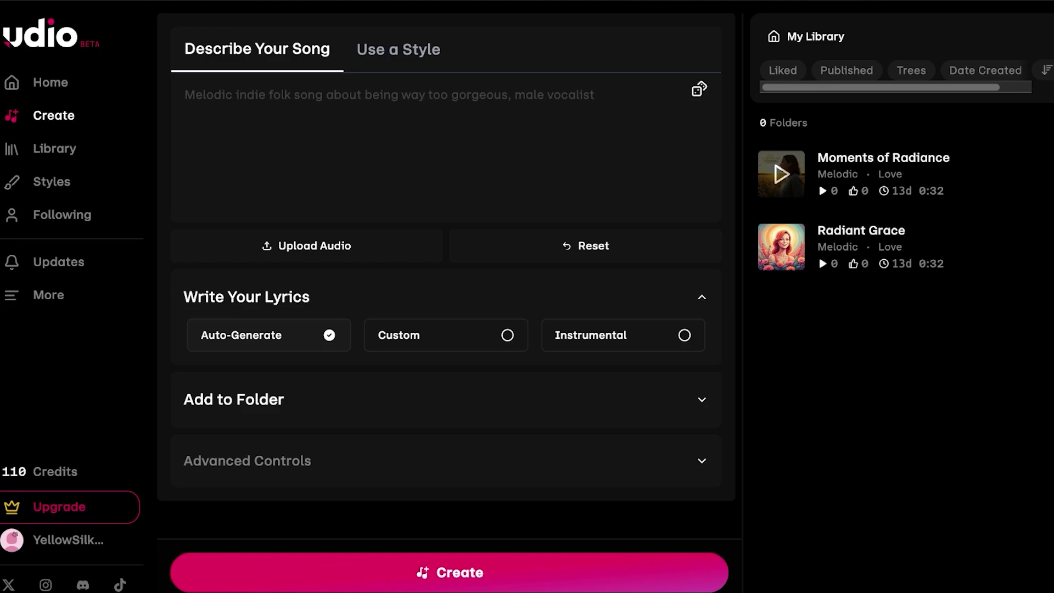
left_click(306, 245)
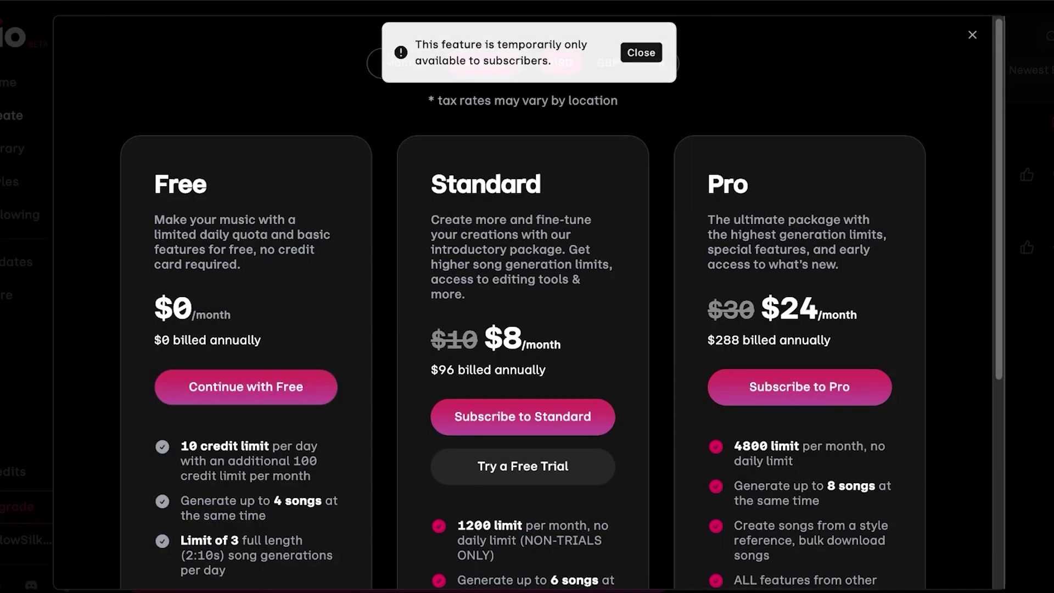
scroll(561, 302, "down", 3)
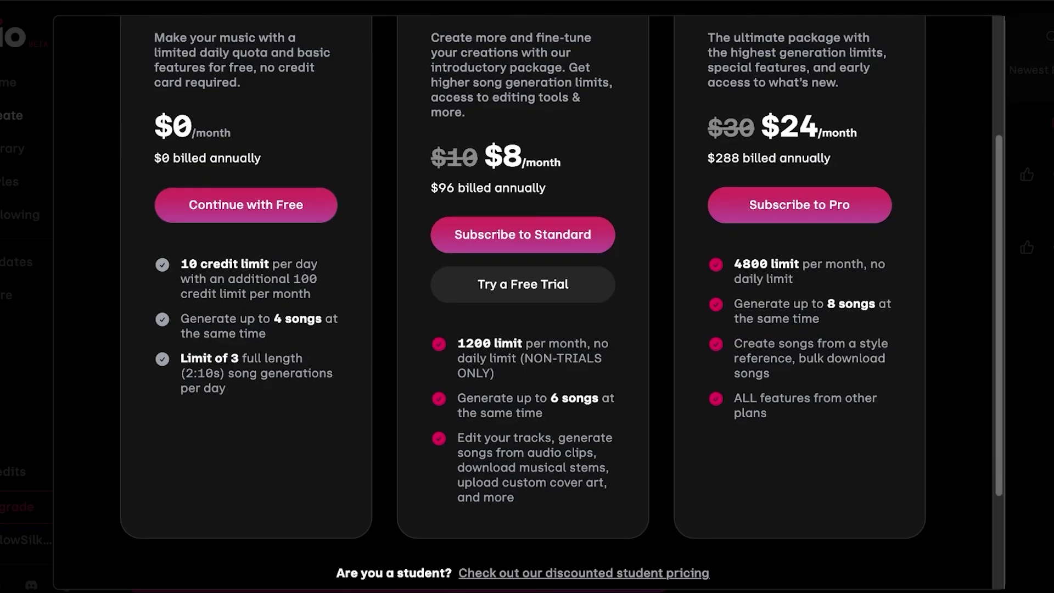
scroll(525, 302, "up", 3)
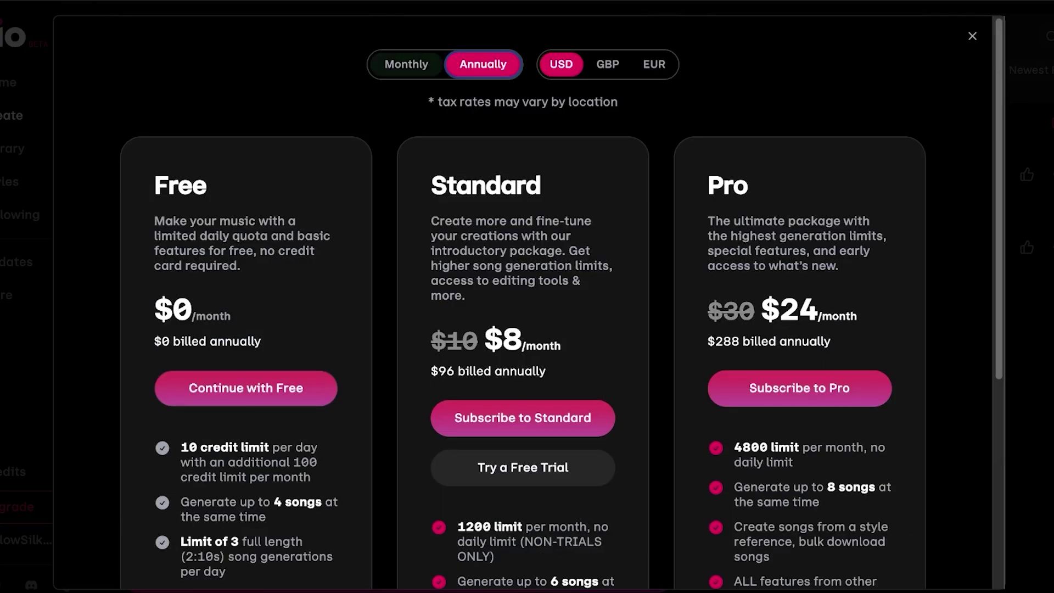
left_click(406, 64)
scroll(406, 64, "down", 2)
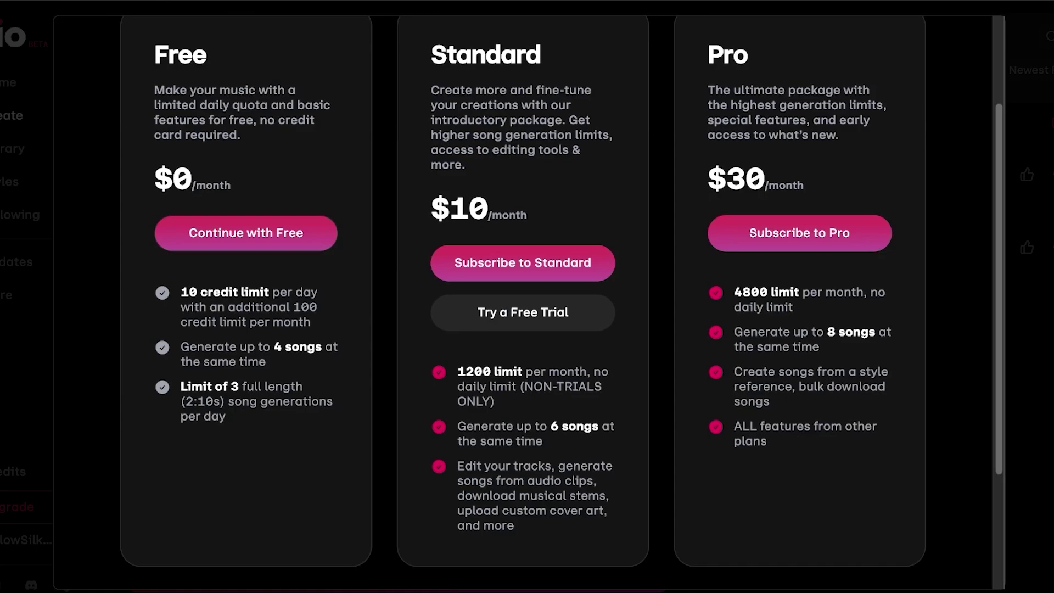
scroll(524, 301, "up", 2)
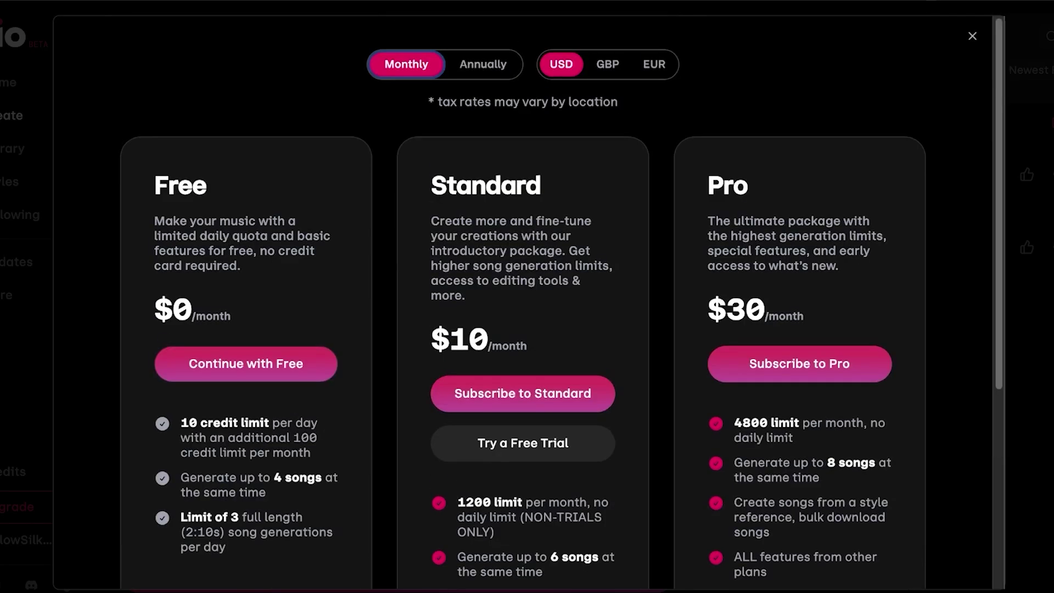
left_click(972, 35)
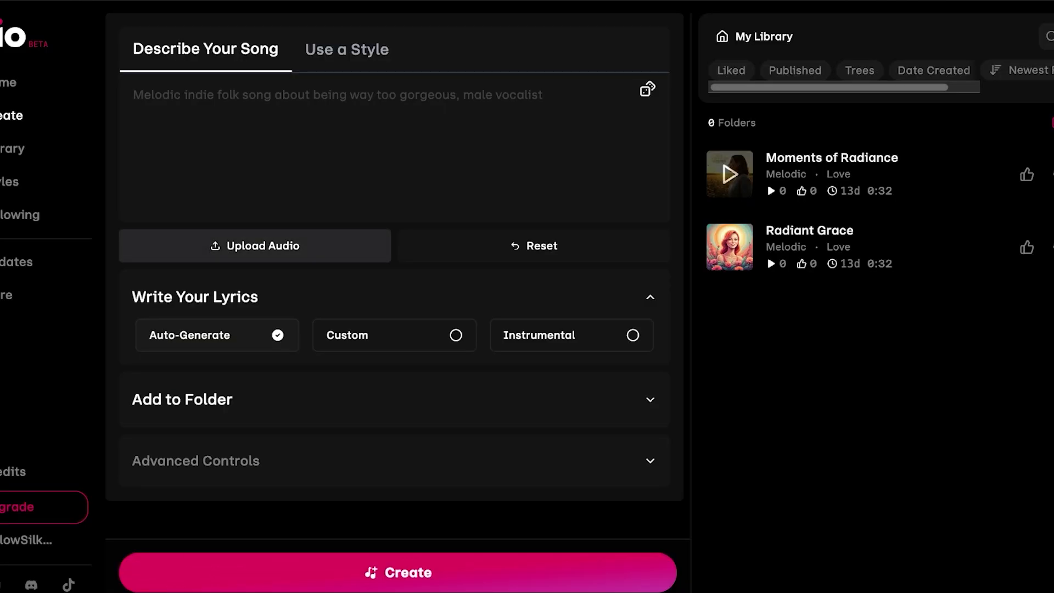
left_click(255, 245)
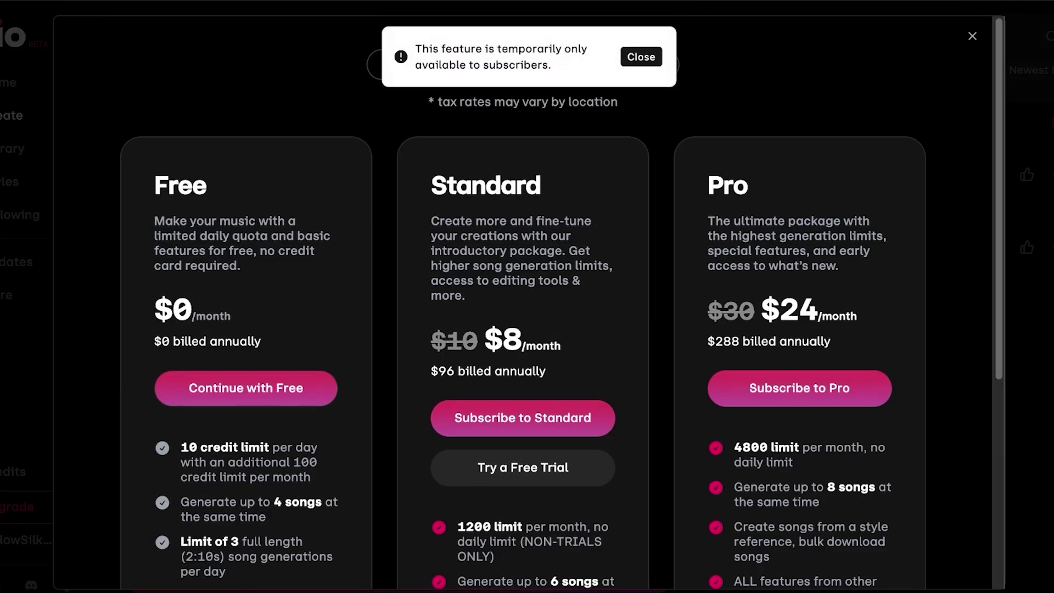
left_click(971, 36)
left_click(255, 245)
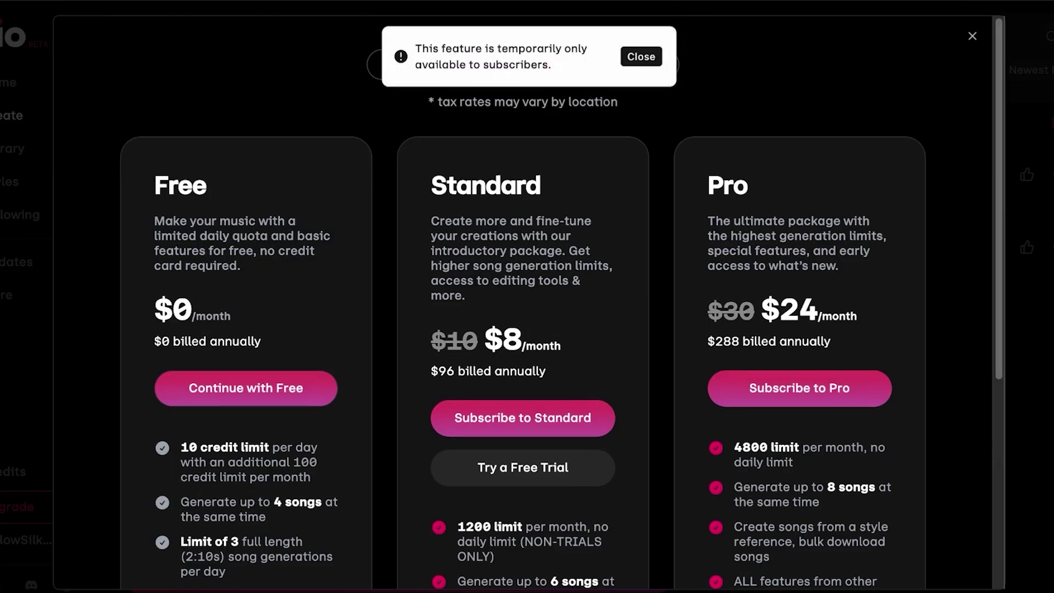
scroll(522, 329, "down", 2)
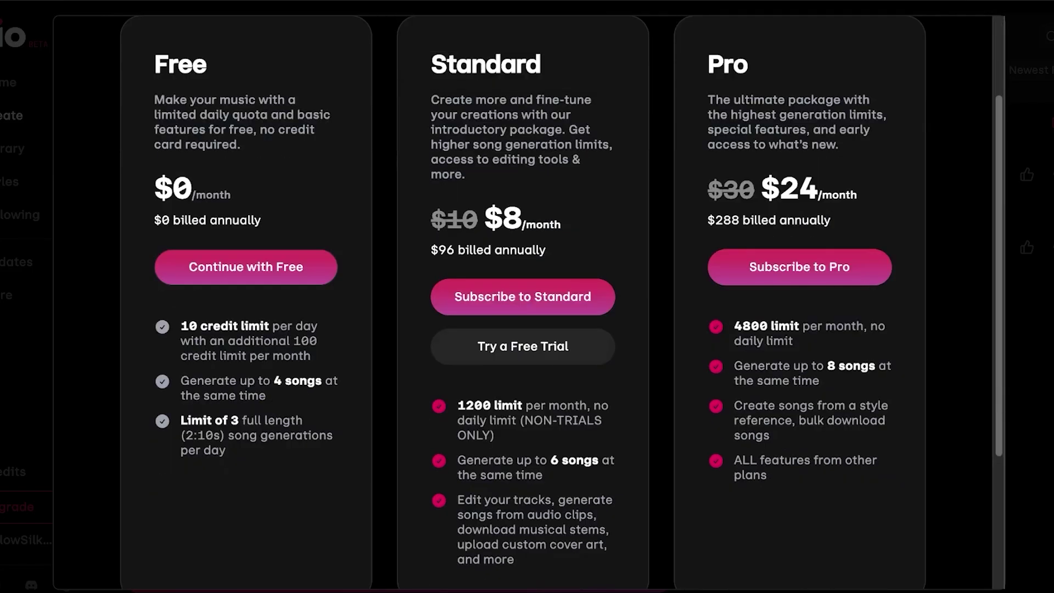
scroll(522, 329, "up", 2)
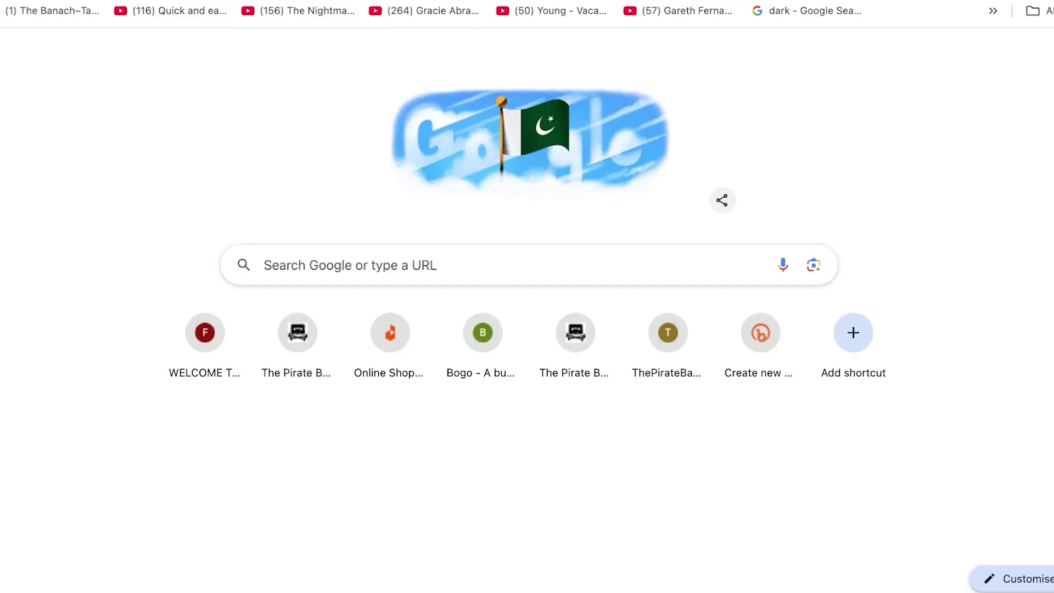
- Get the emailed verification code from Gmail and paste it into the code boxes
left_click(965, 54)
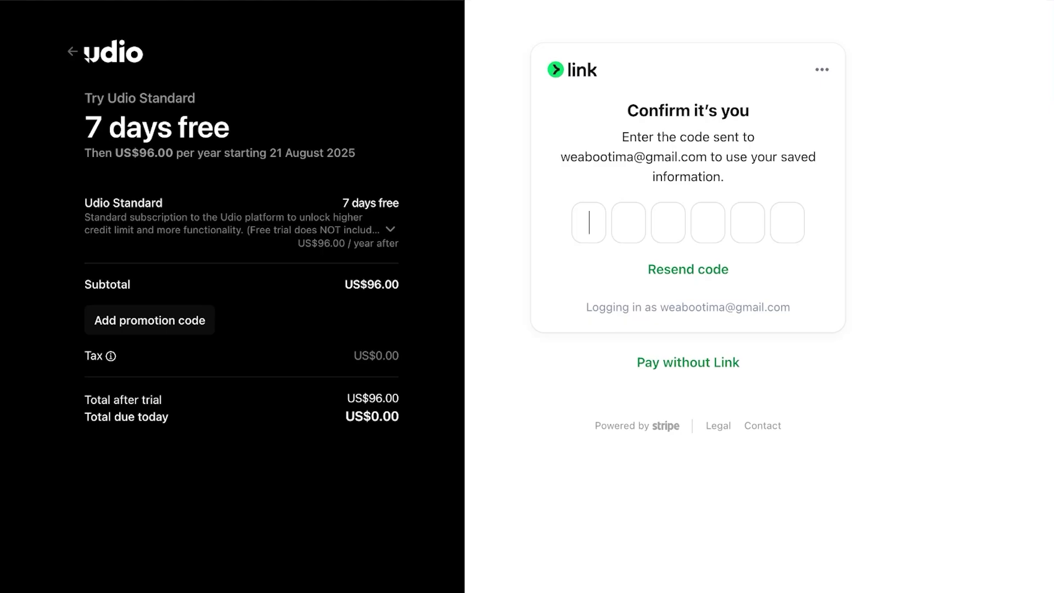
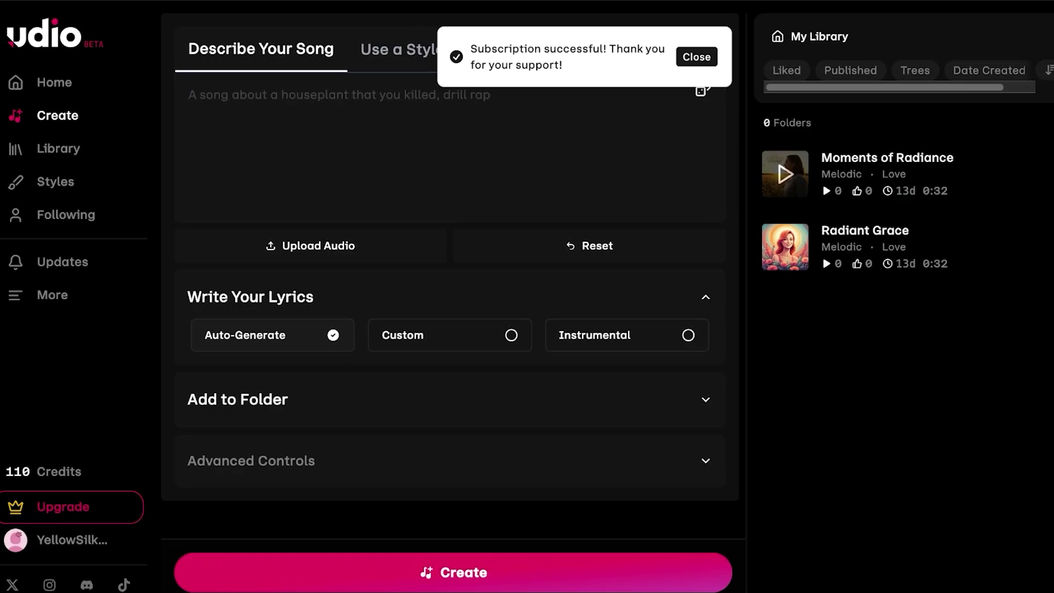
- Place the cursor in the song-description prompt box
left_click(384, 137)
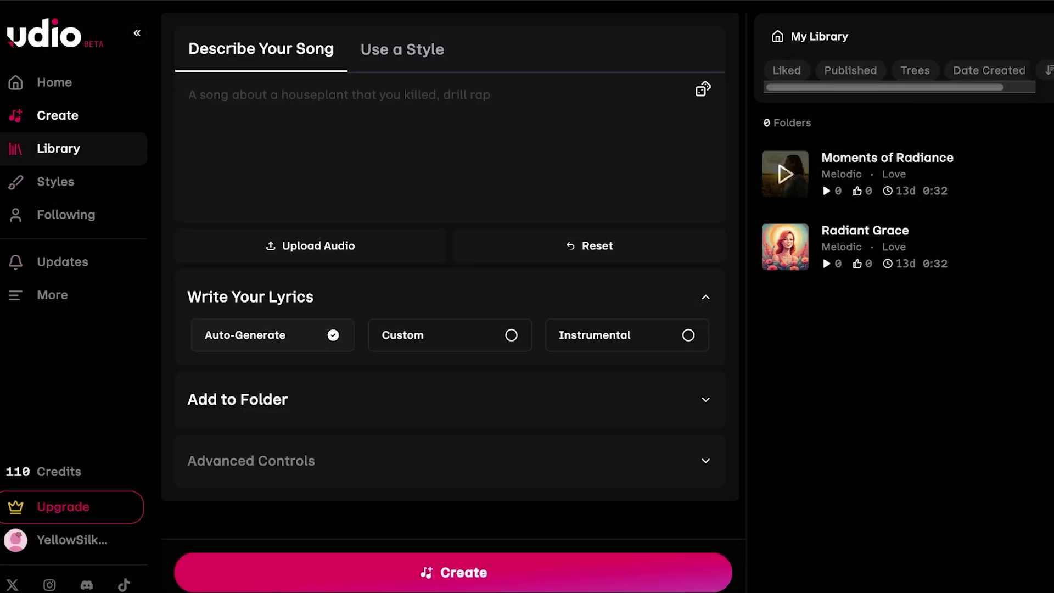
- Visit the full Library page, then return to the Create song form
left_click(58, 148)
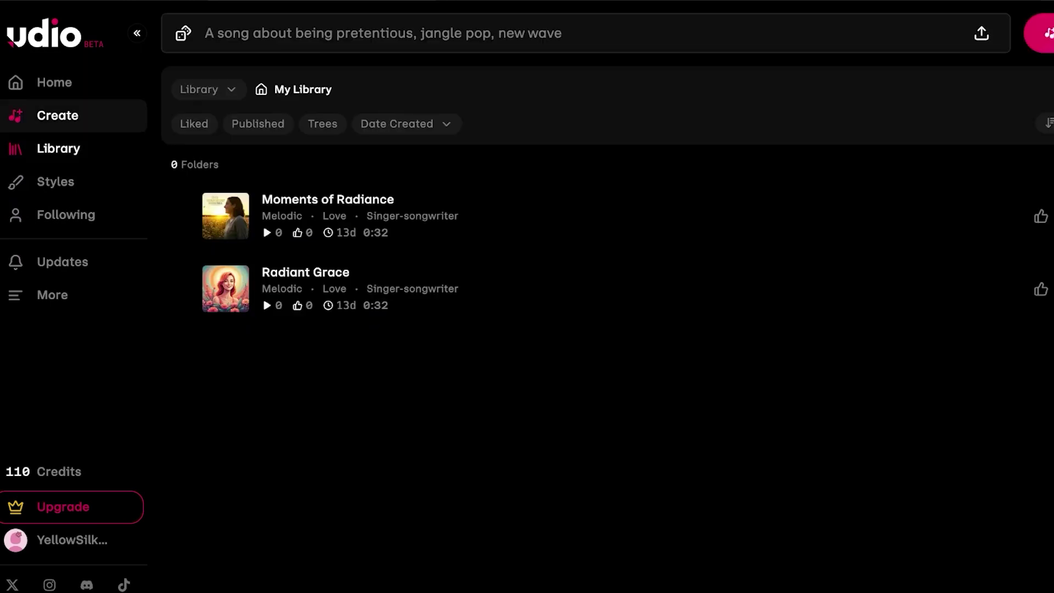
left_click(58, 115)
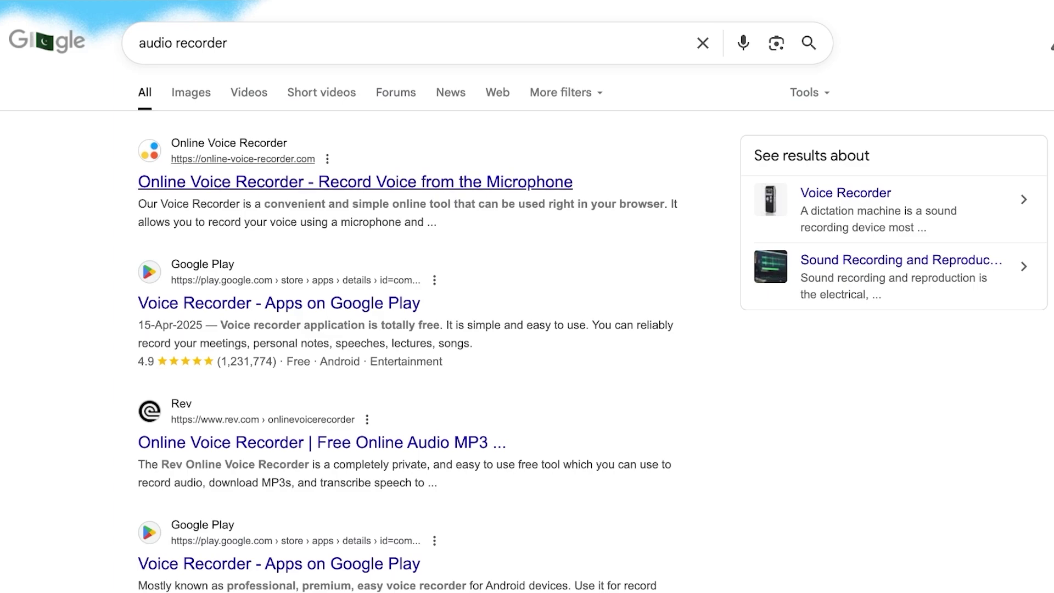
- Open the Online Voice Recorder website from the Google results
left_click(355, 182)
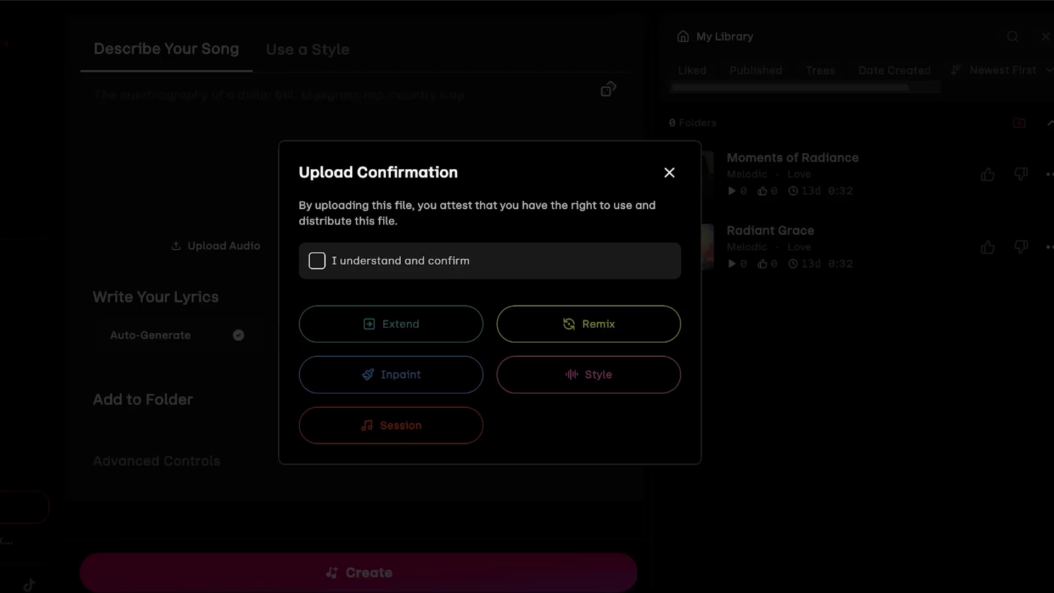
- Upload the recorded voice clip and confirm the right to use it
left_click(293, 260)
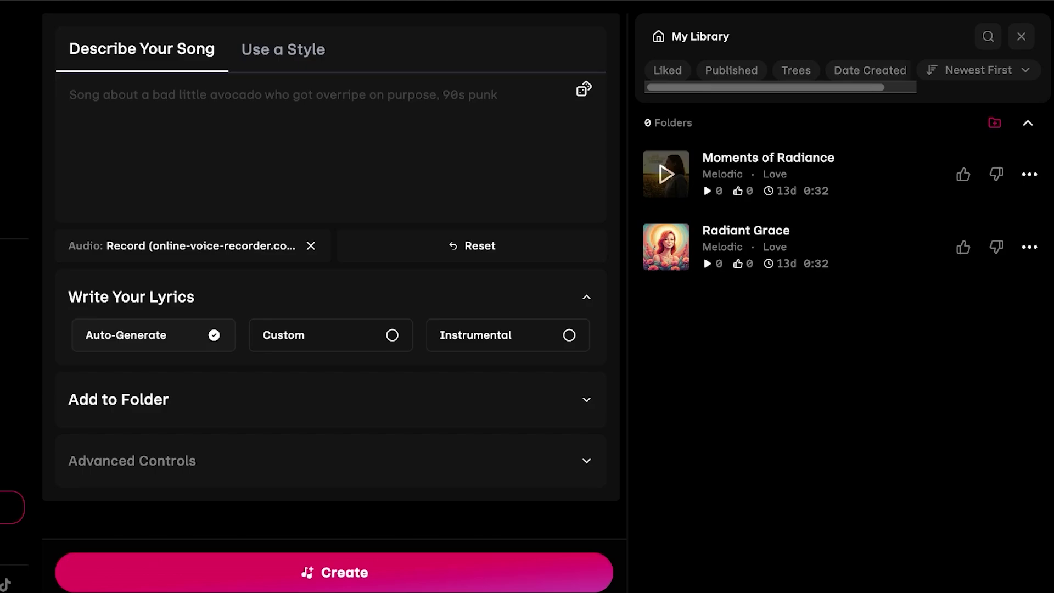
- Write the description 'A song about finding comfort and love. feeling at home and safe.'
left_click(70, 95)
type("A song about find")
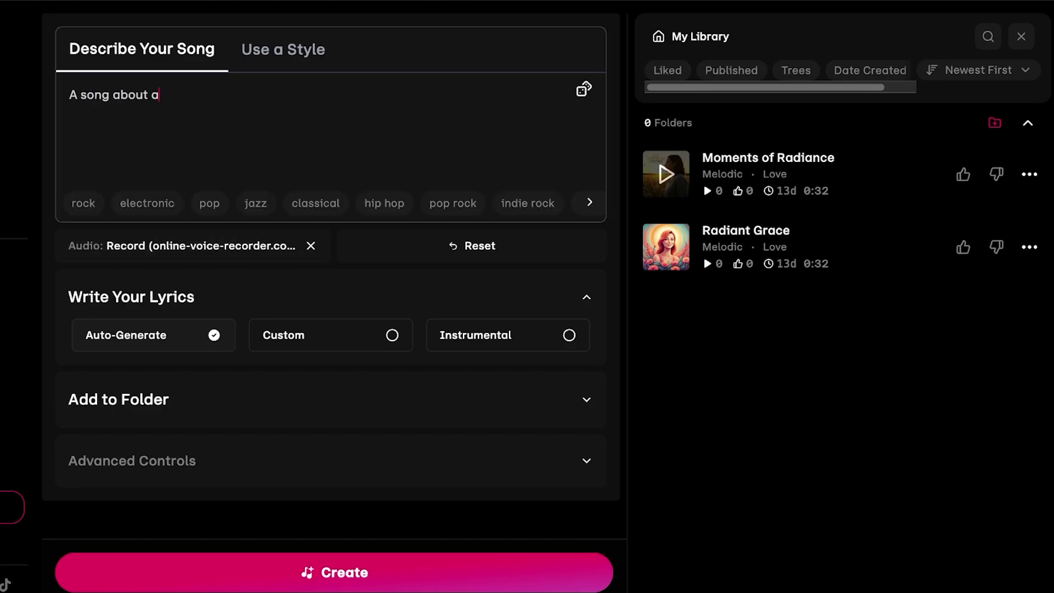
key("BackSpace")
key("BackSpace")
key("BackSpace")
type("inding comfort and lov")
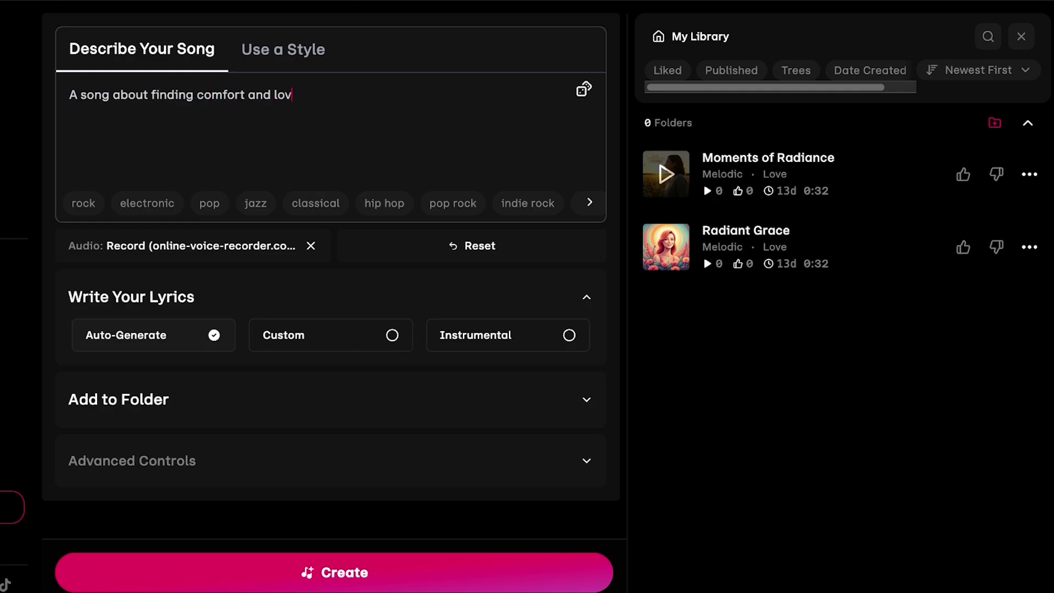
type("e. feeling at home")
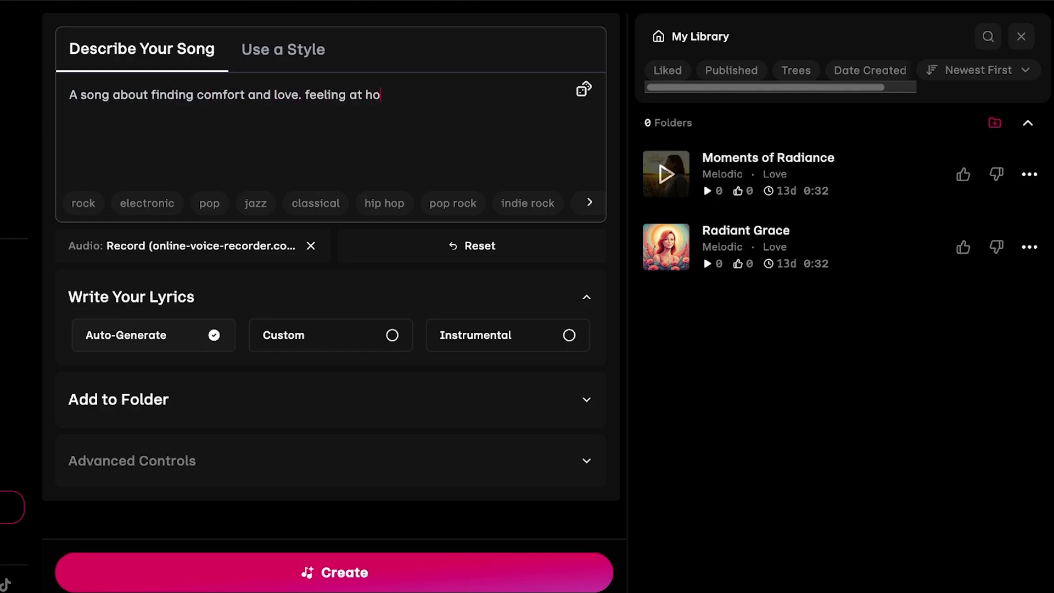
key("BackSpace")
key("BackSpace")
type("me and sad")
key("BackSpace")
type("fe.")
- Add the pop, blues and melodic genre tags to the description
left_click(209, 203)
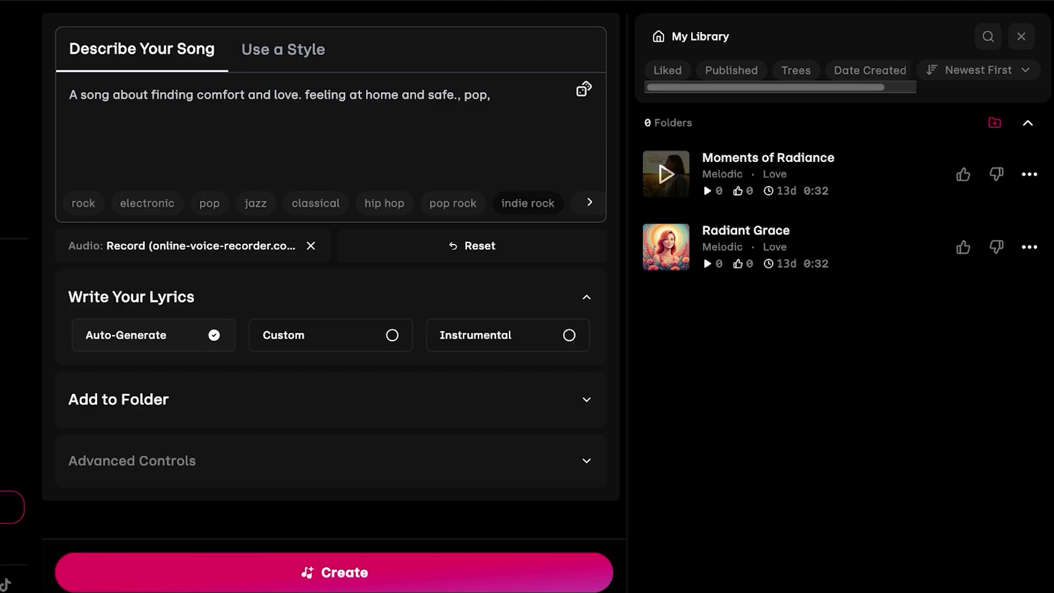
left_click(589, 202)
left_click(589, 202)
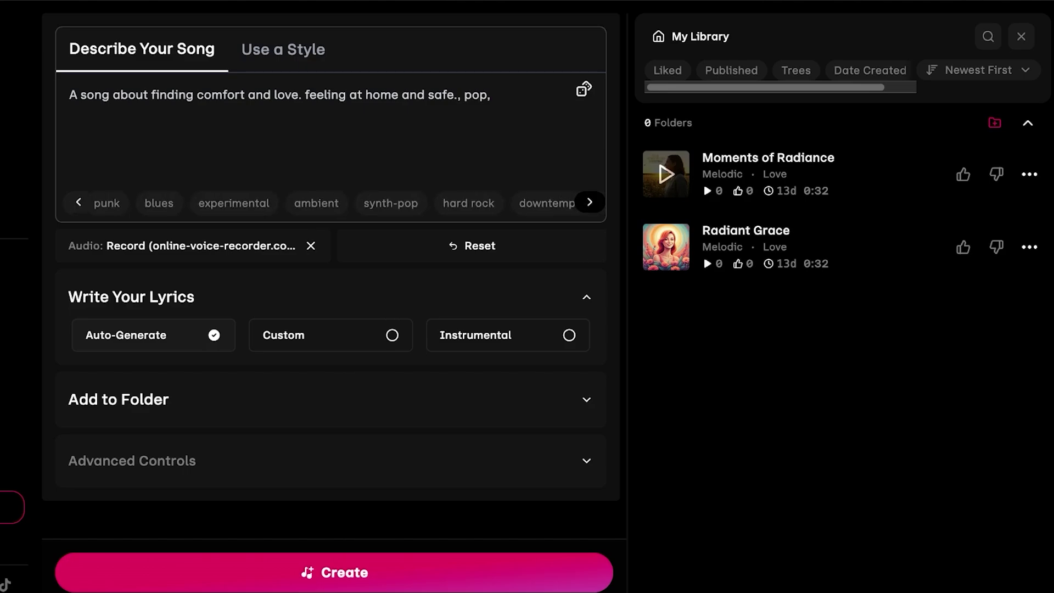
left_click(159, 203)
left_click(590, 202)
left_click(589, 202)
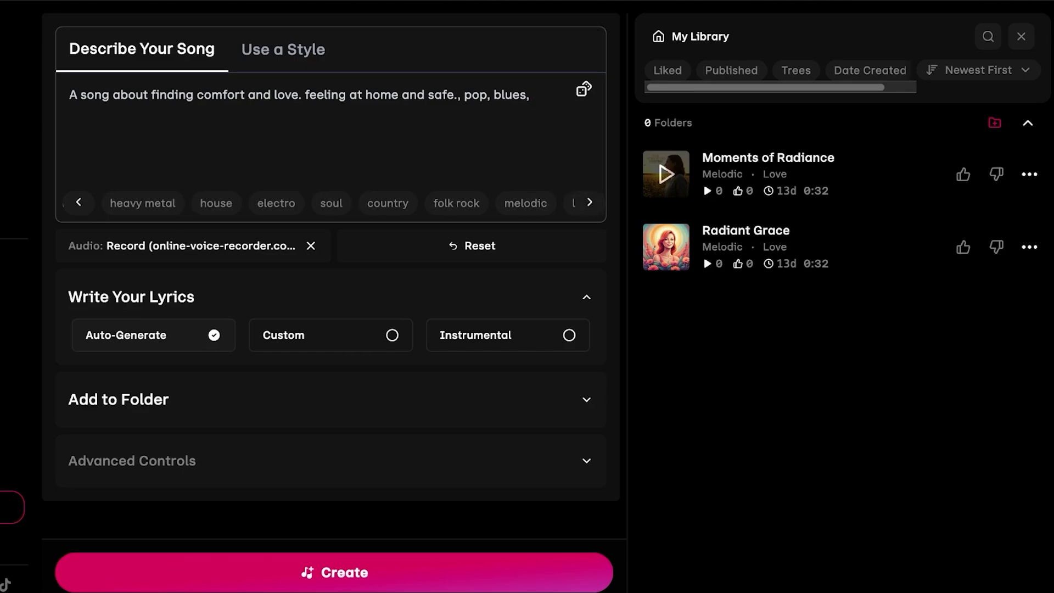
left_click(525, 203)
- Return lyrics to Auto-Generate and create the two 'Safe in Your Embrace' tracks
left_click(330, 335)
scroll(331, 335, "down", 5)
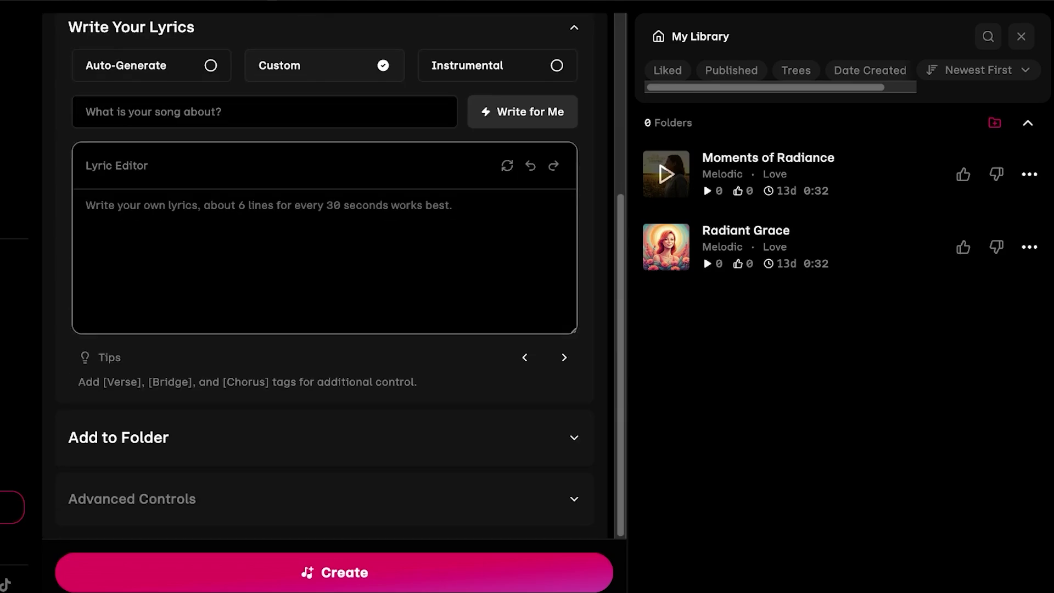
left_click(497, 66)
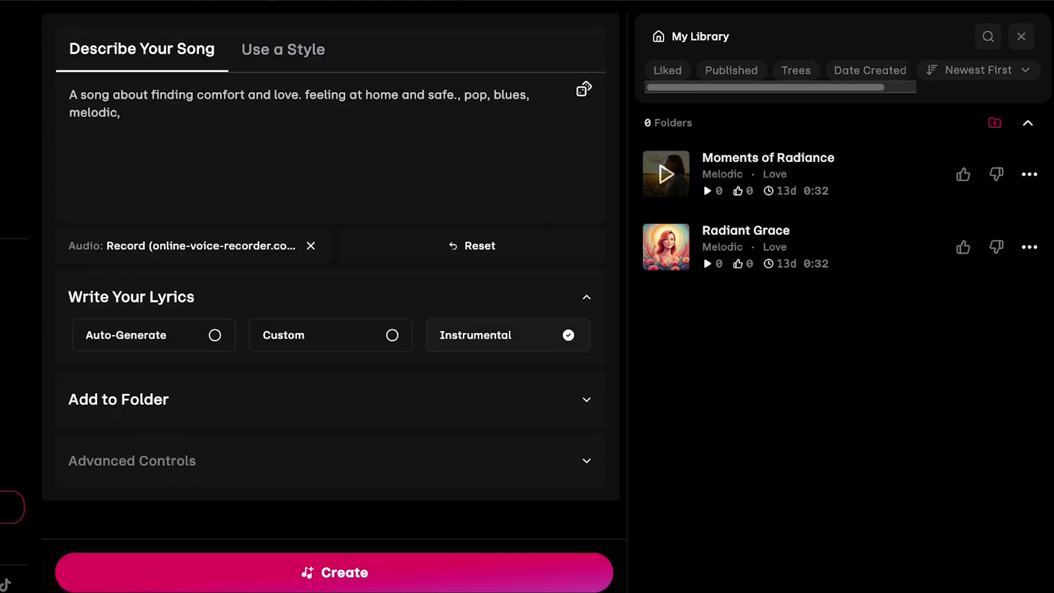
left_click(154, 335)
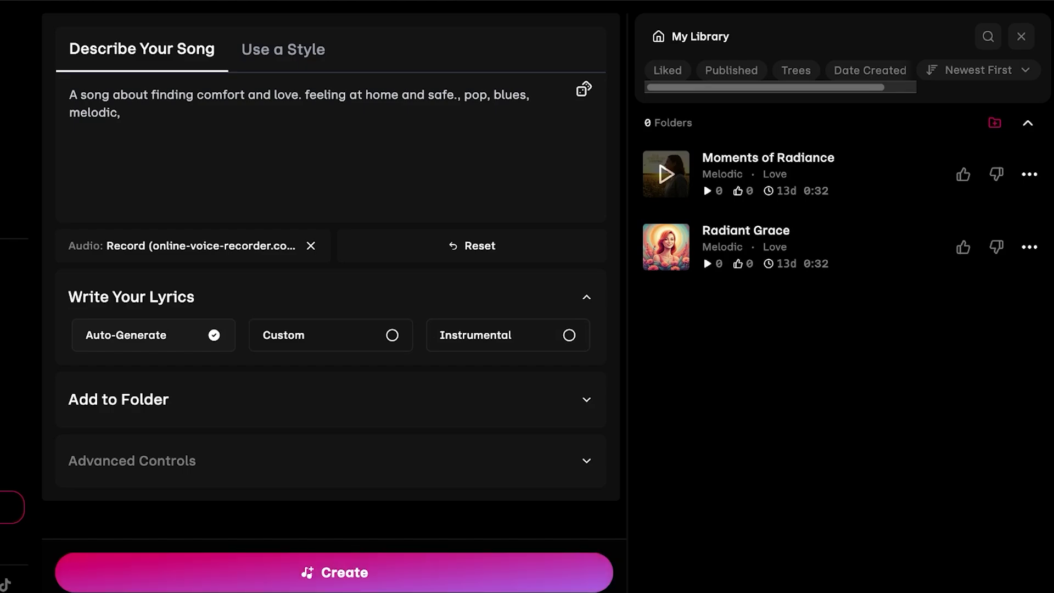
left_click(334, 571)
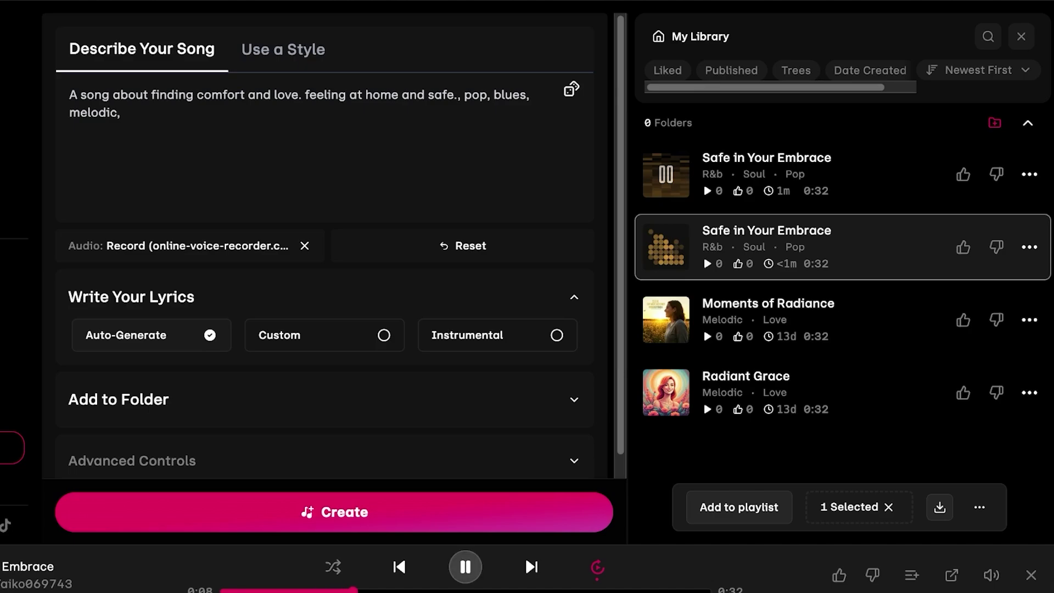
- Pause the playing song and delete the old song description from the expanded prompt
left_click(465, 566)
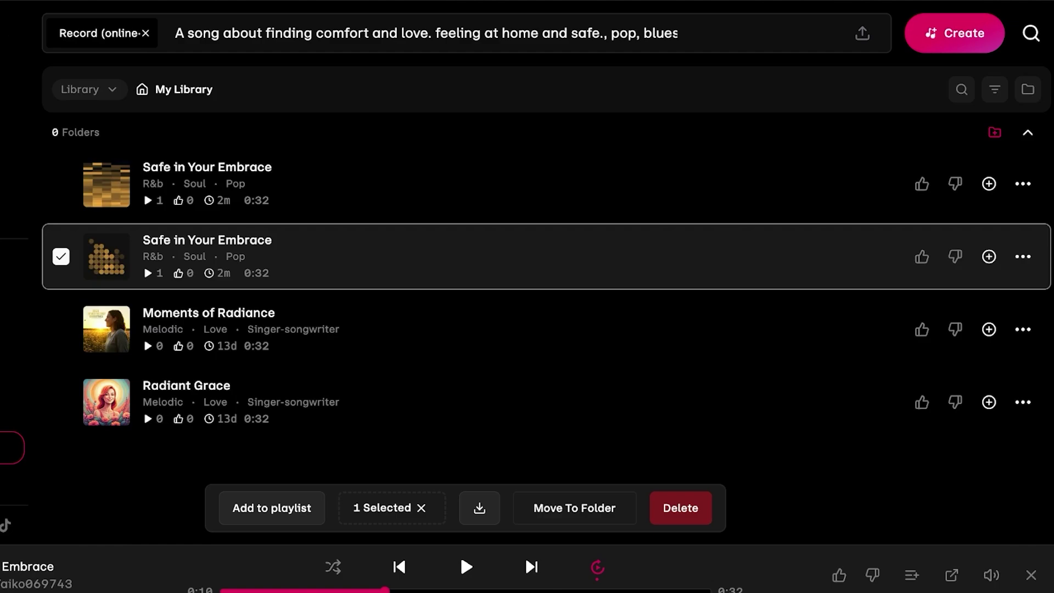
left_click(425, 32)
key("ctrl+a")
key("BackSpace")
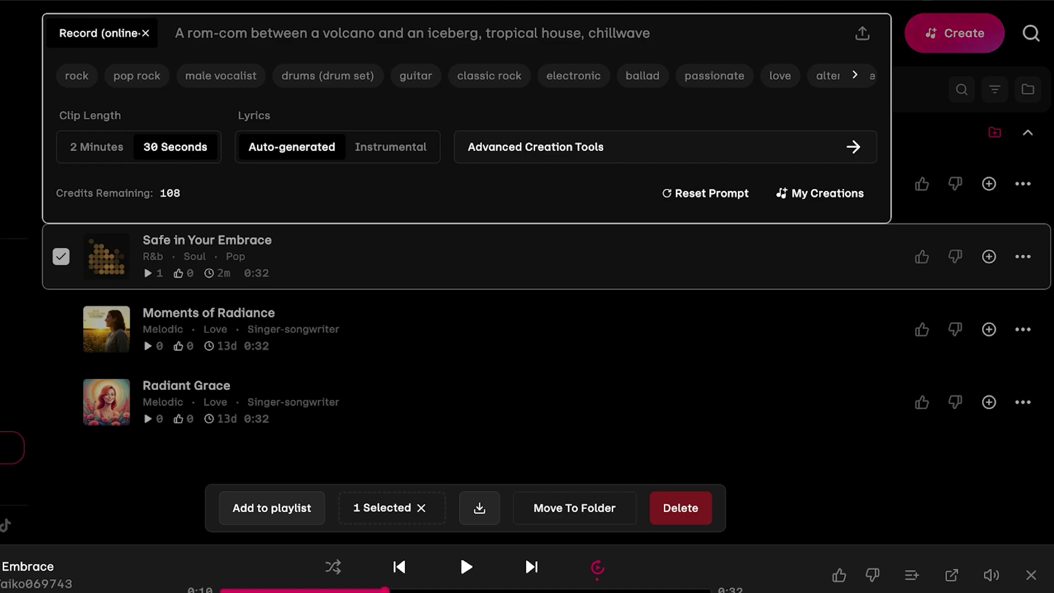
key("Escape")
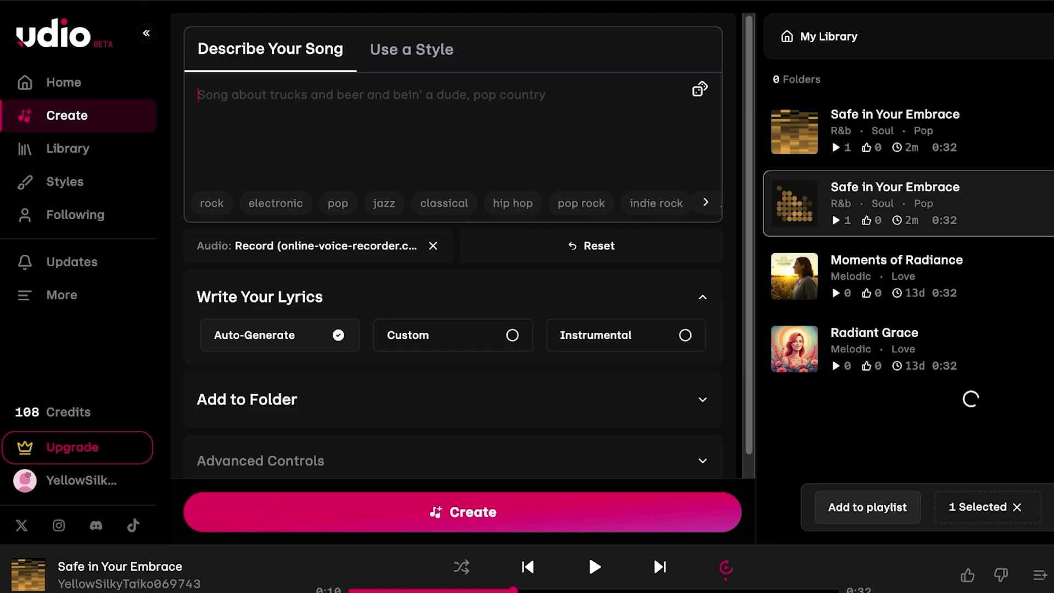
- Preview the uploaded voice recording, confirm the rights to use it, and choose Extend
left_click(318, 246)
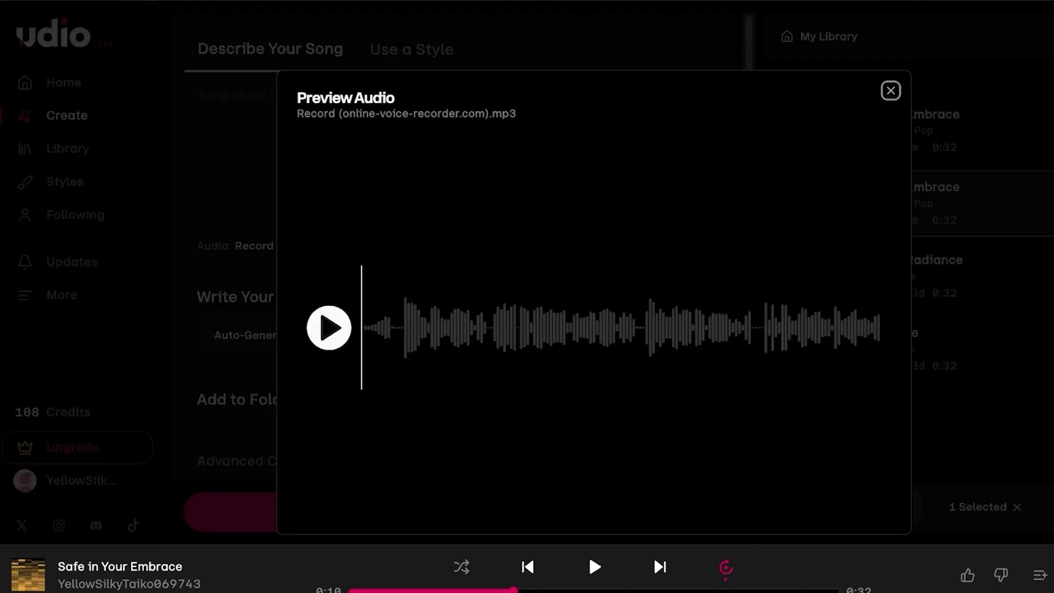
key("Escape")
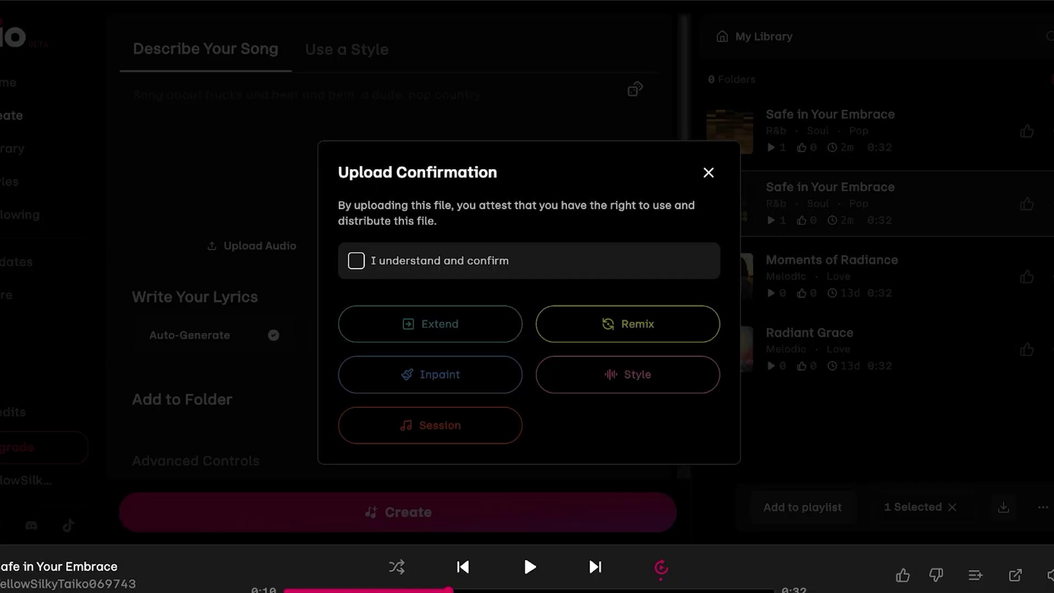
left_click(357, 260)
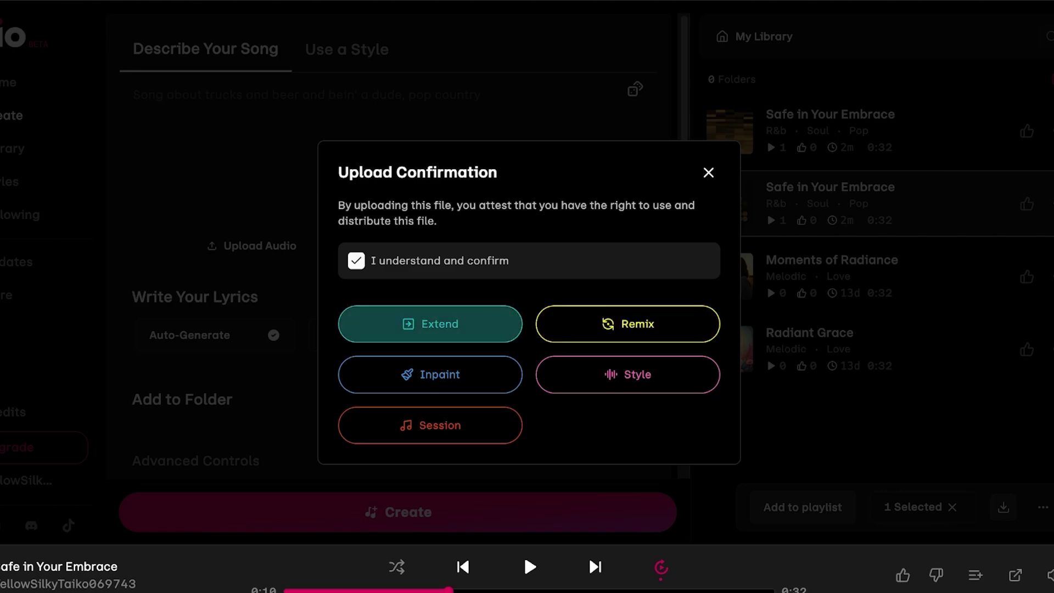
left_click(429, 324)
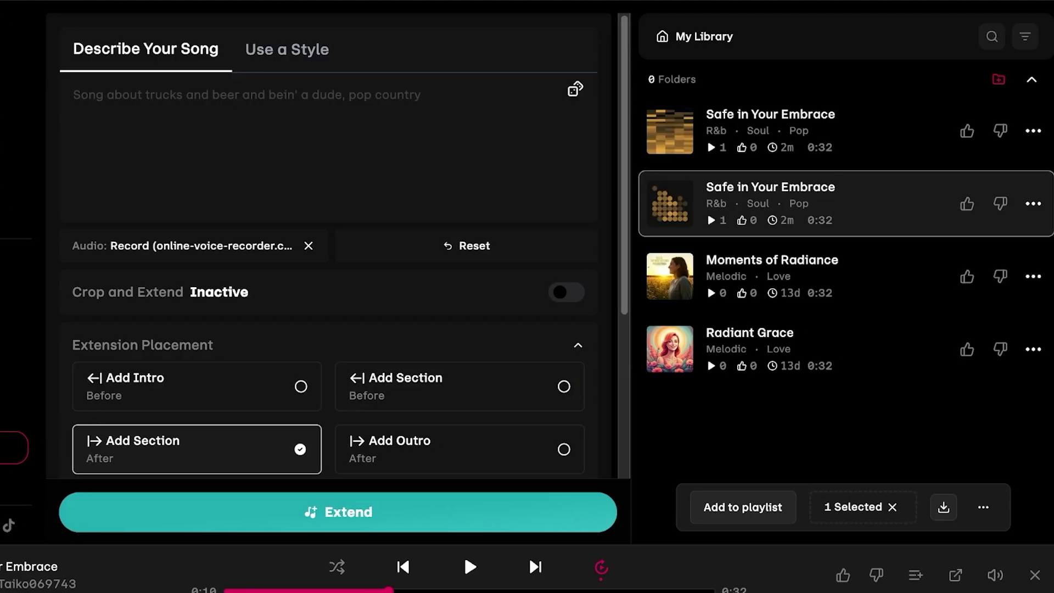
- Set the extension placement to Add Intro (Before) the recording
scroll(329, 275, "down", 3)
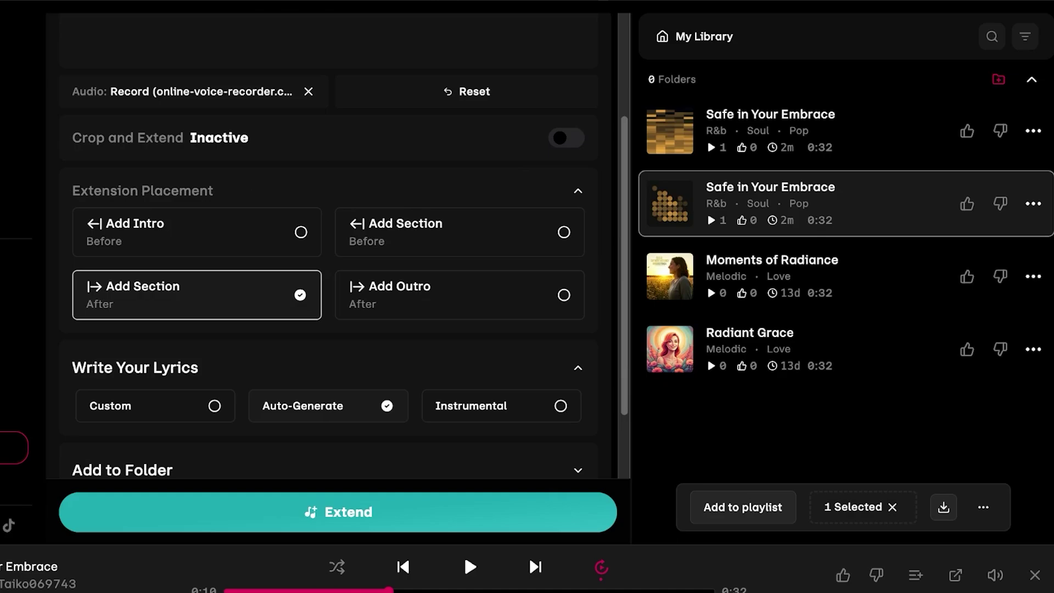
left_click(155, 406)
scroll(329, 274, "down", 5)
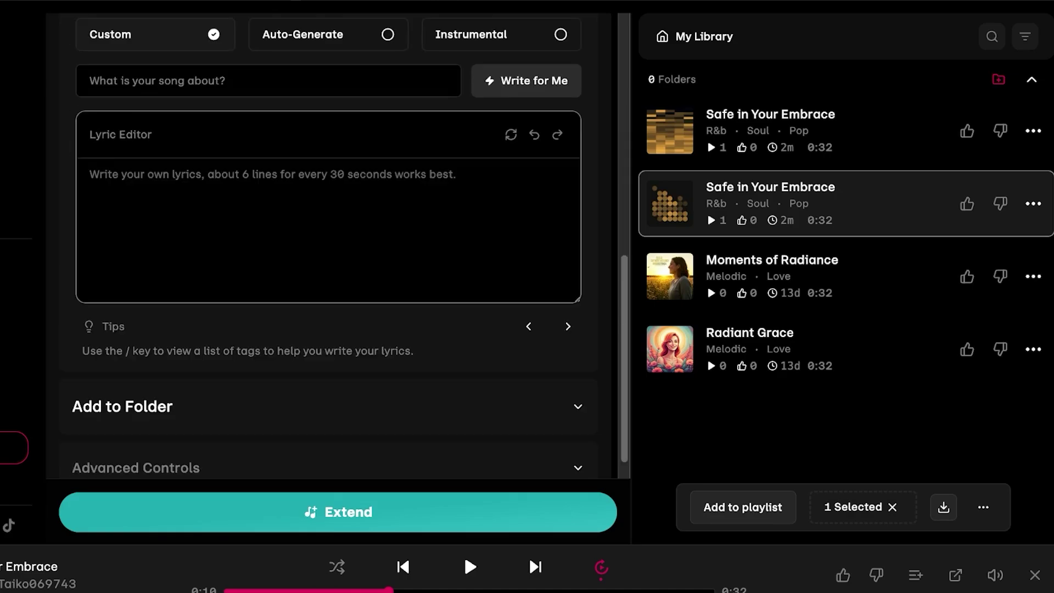
scroll(329, 275, "up", 3)
scroll(330, 274, "up", 4)
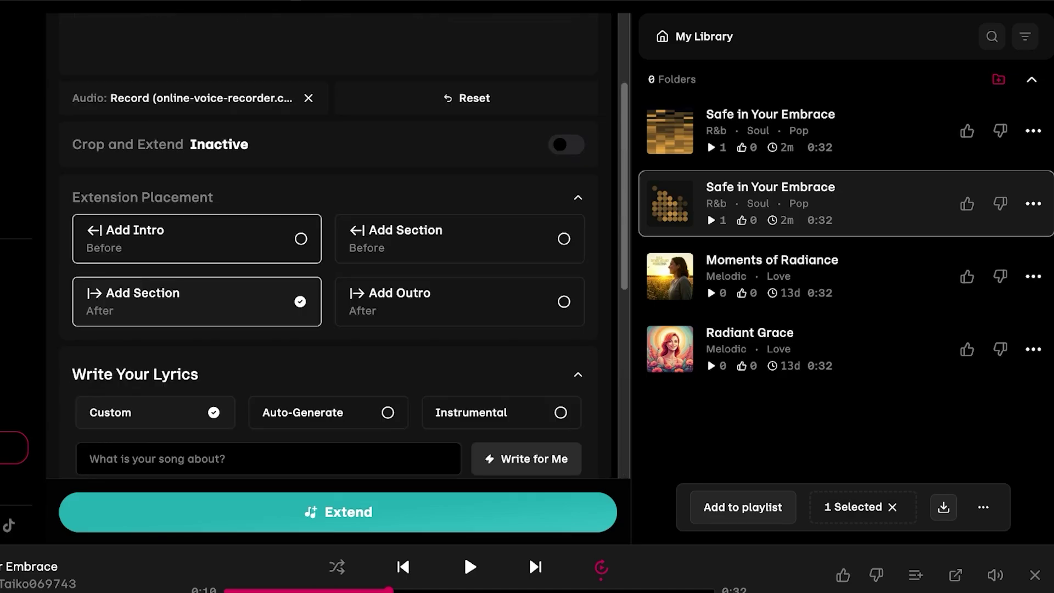
scroll(329, 275, "up", 3)
left_click(197, 367)
- Describe the song as 'a song about love'
scroll(330, 247, "up", 1)
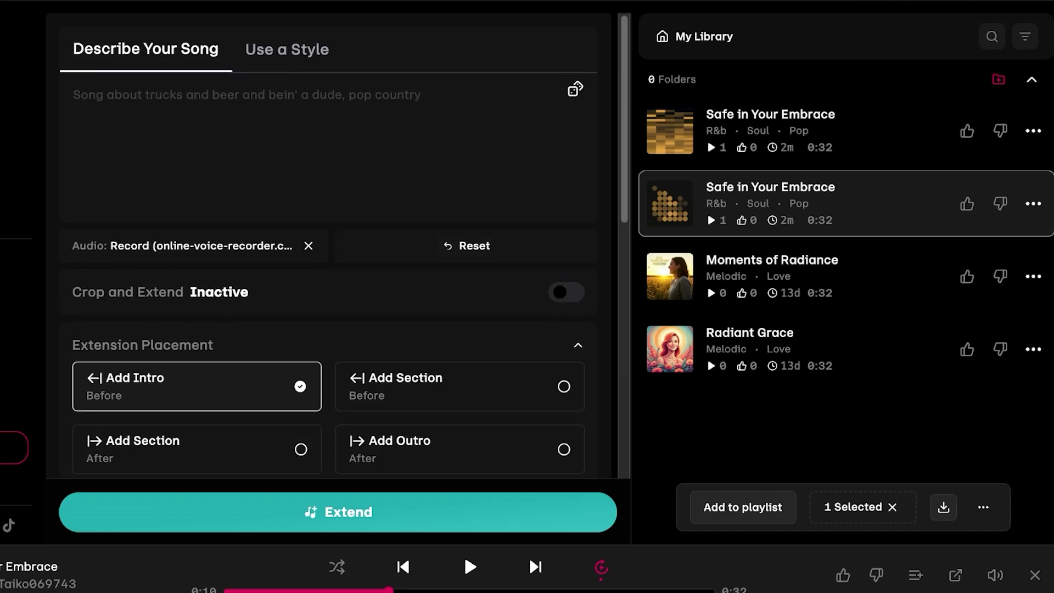
type("a song BOUT")
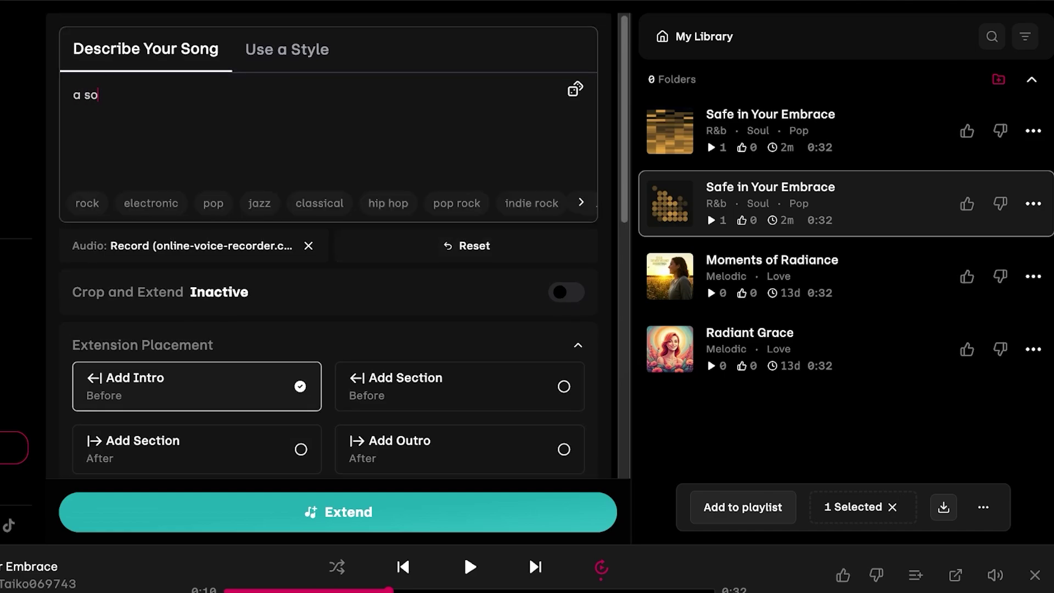
key("BackSpace")
key("BackSpace")
key("BackSpace")
key("BackSpace")
key("BackSpace")
type("about love")
- Set the lyrics option back to Auto-Generate instead of custom lyrics
scroll(329, 247, "down", 7)
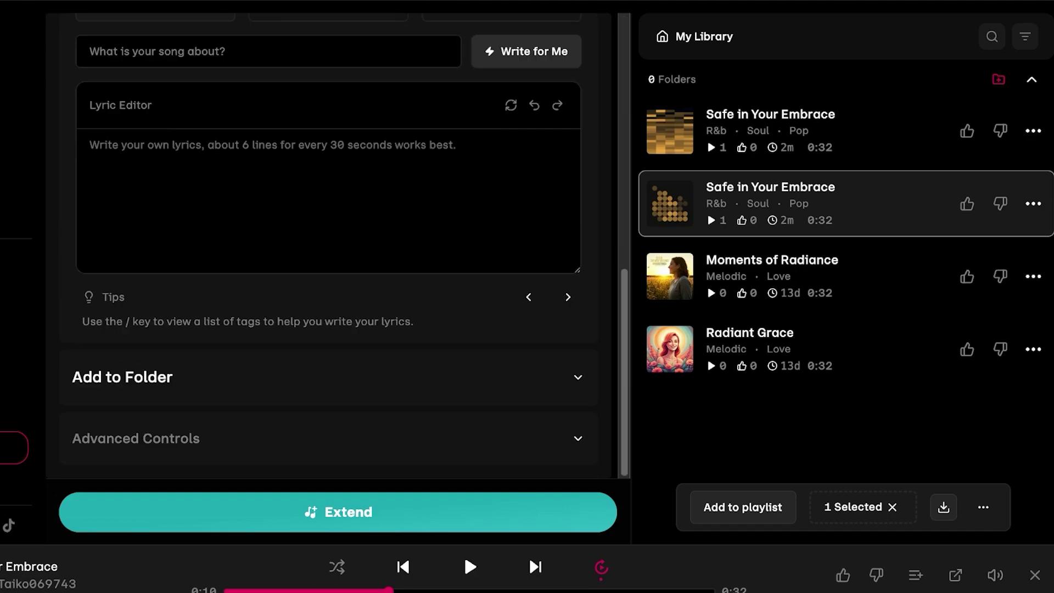
left_click(165, 143)
scroll(329, 247, "up", 3)
left_click(328, 195)
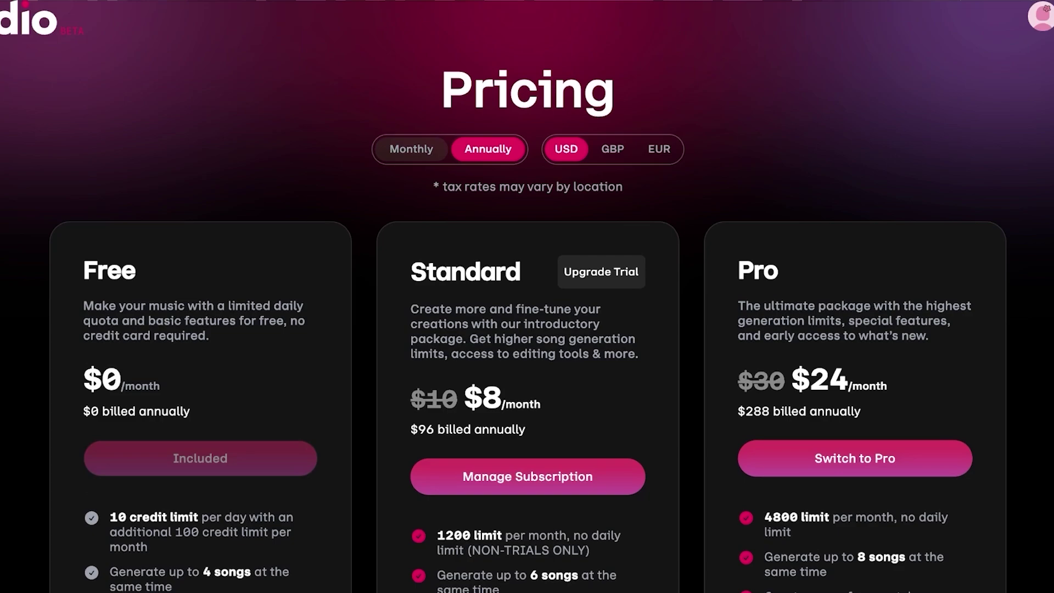
- Switch the pricing plans to Monthly billing and scroll down to the plan features
left_click(411, 148)
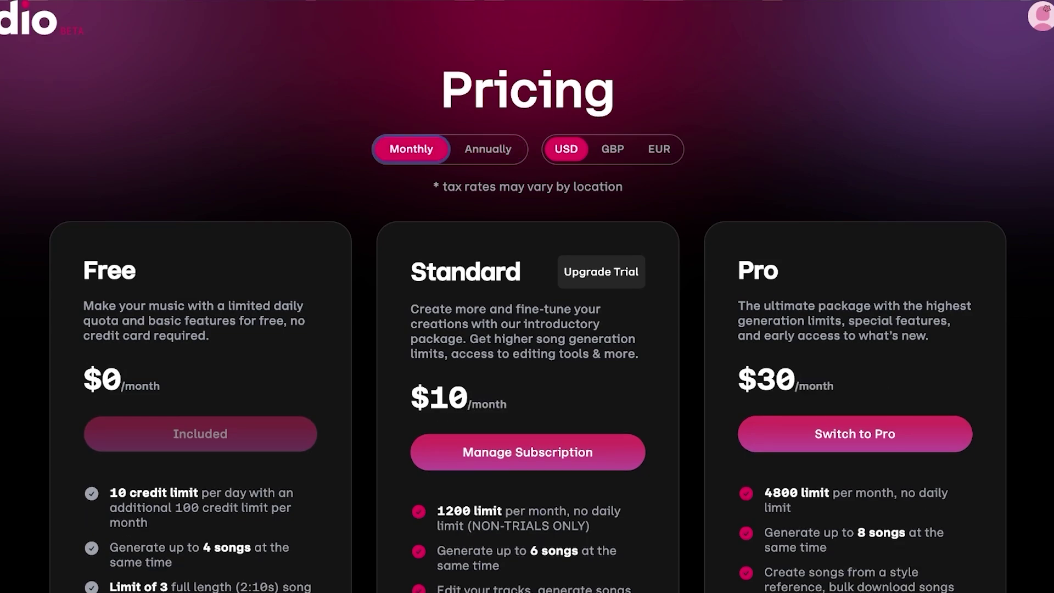
scroll(527, 296, "down", 1)
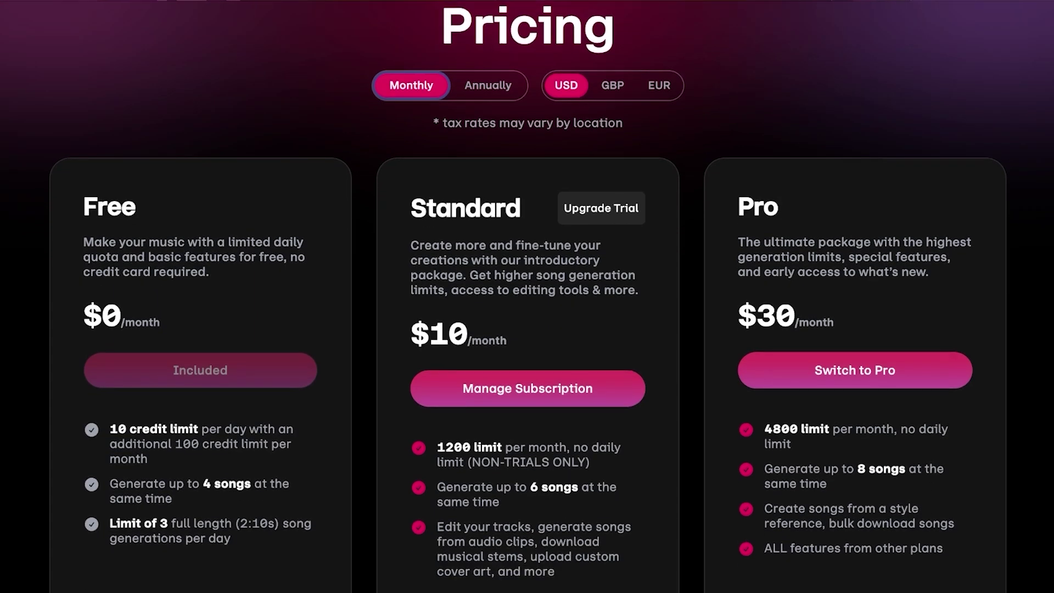